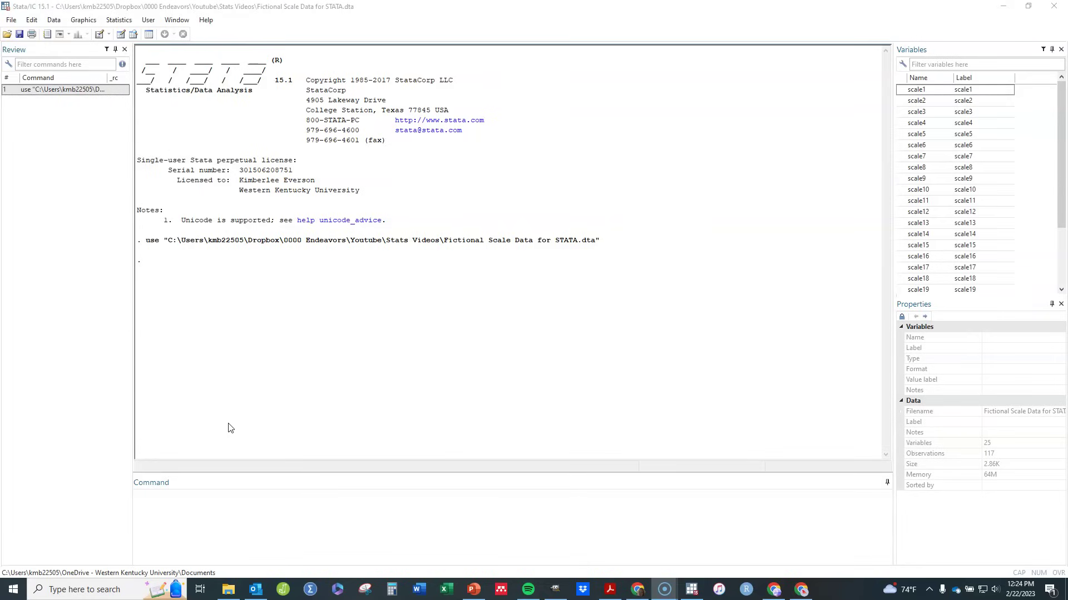
Look through the dataset's variable list, from the scale items down to the score variable
{"action": "left_click", "coordinate": [253, 446]}
{"action": "left_click_drag", "start_coordinate": [1061, 191], "coordinate": [1055, 153]}
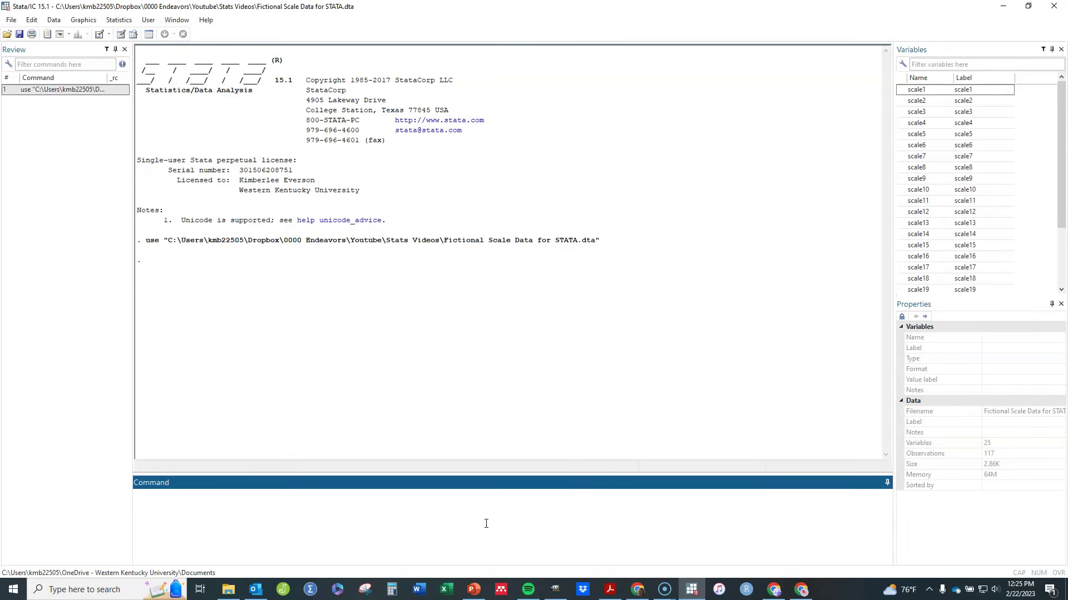
{"action": "mouse_move", "coordinate": [1061, 112]}
{"action": "left_mouse_down"}
{"action": "mouse_move", "coordinate": [1059, 170]}
{"action": "mouse_move", "coordinate": [1057, 123]}
{"action": "left_mouse_up"}
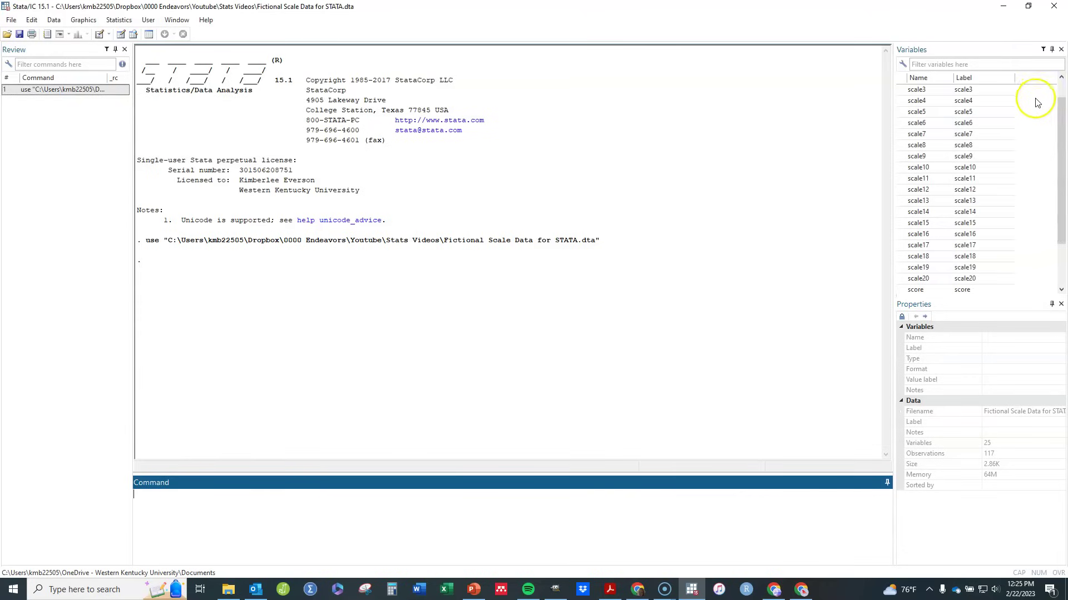
{"action": "left_click", "coordinate": [1061, 130]}
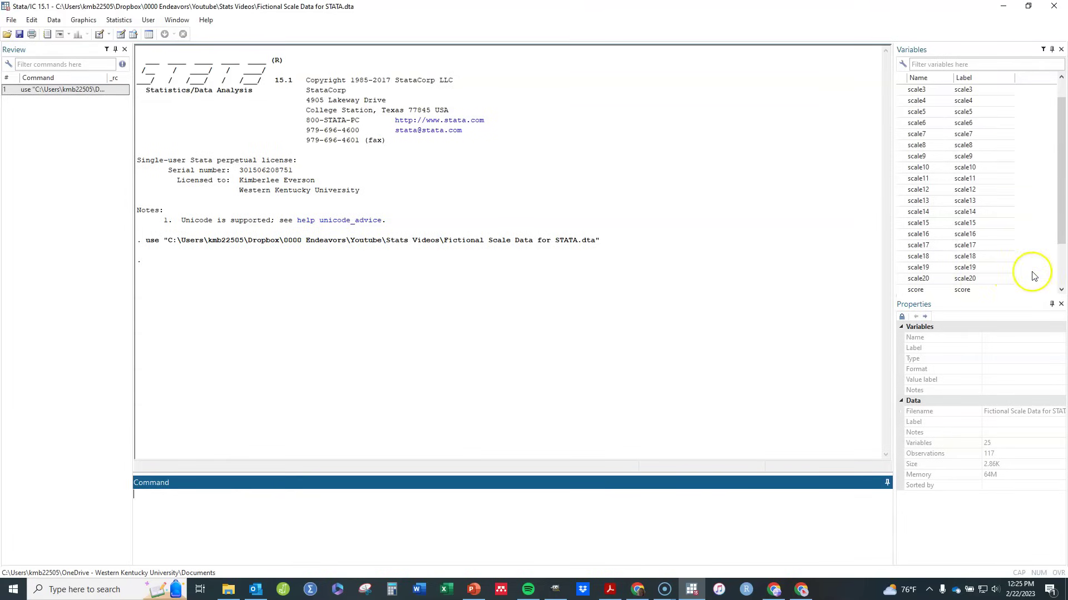
{"action": "left_click", "coordinate": [1060, 225]}
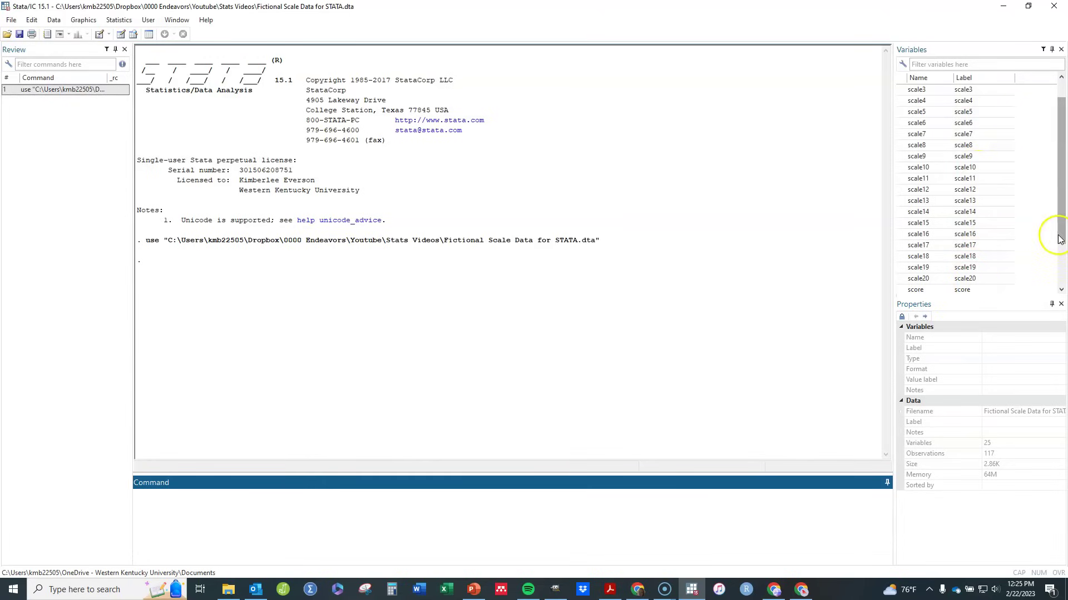
{"action": "left_click_drag", "start_coordinate": [1062, 233], "coordinate": [1064, 209]}
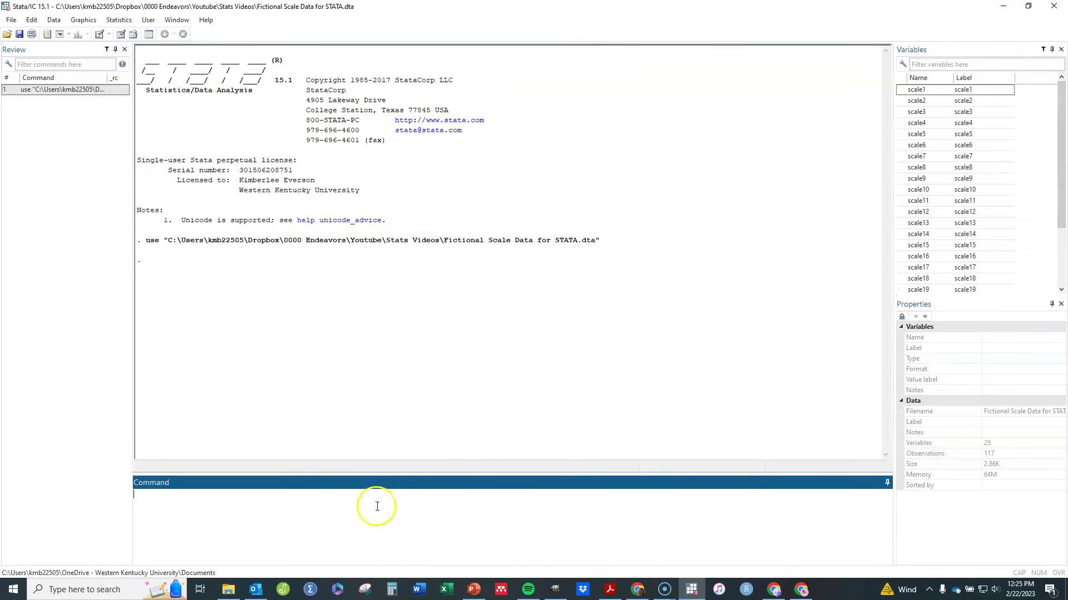
Tabulate the mean, sd, skewness and kurtosis of scale1-scale20 with tabstat, using col(stat) to show the statistics as columns
{"action": "left_click", "coordinate": [298, 525]}
{"action": "left_click", "coordinate": [281, 525]}
{"action": "type", "text": "tabstat scale1-scale20"}
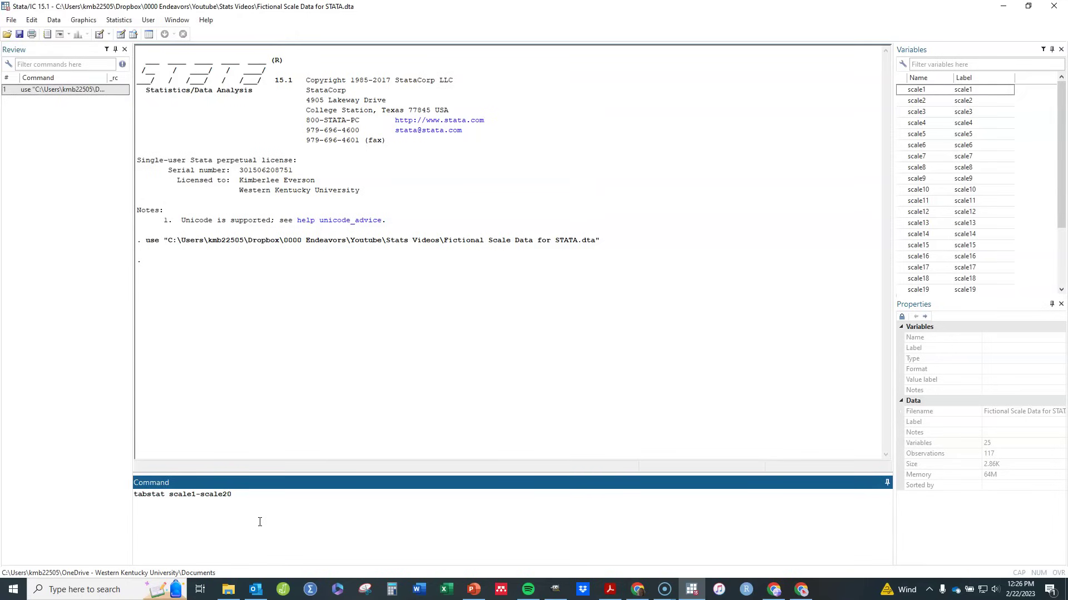
{"action": "type", "text": ", stat(mean sd"}
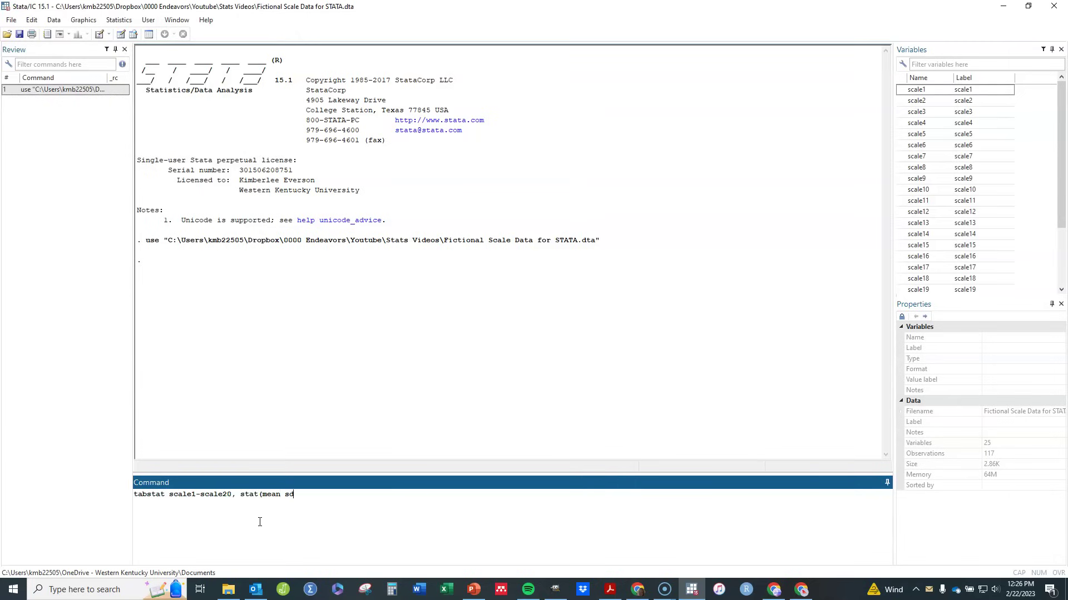
{"action": "type", "text": " skew kurt)"}
{"action": "type", "text": "col(stat)"}
{"action": "left_click", "coordinate": [365, 494]}
{"action": "key", "text": "Return"}
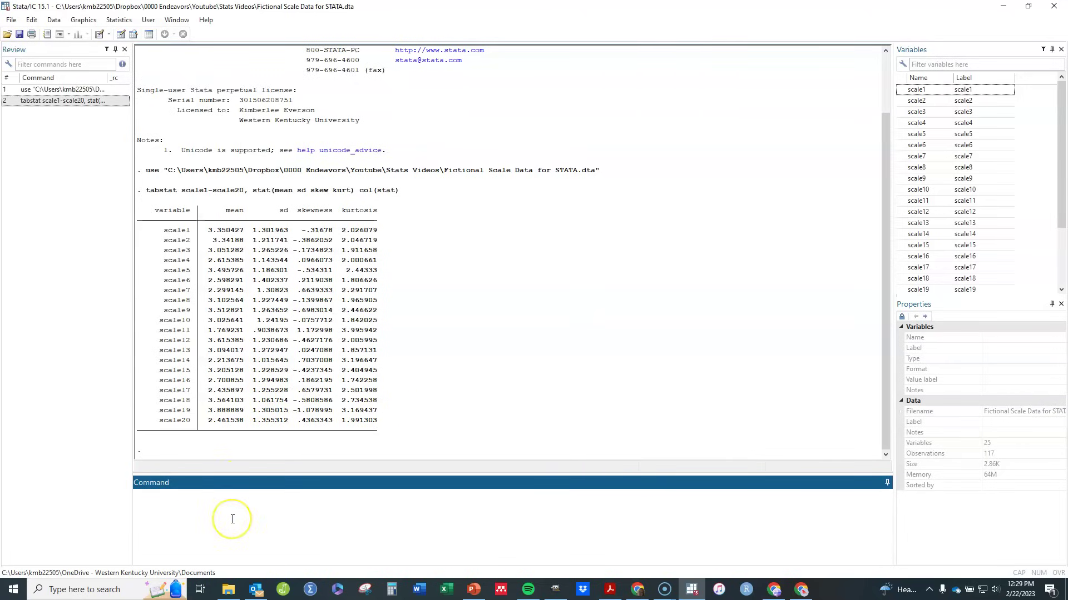
Plot a histogram of scale11 with the hist command, view it beside the results, and close the graph
{"action": "type", "text": "hist"}
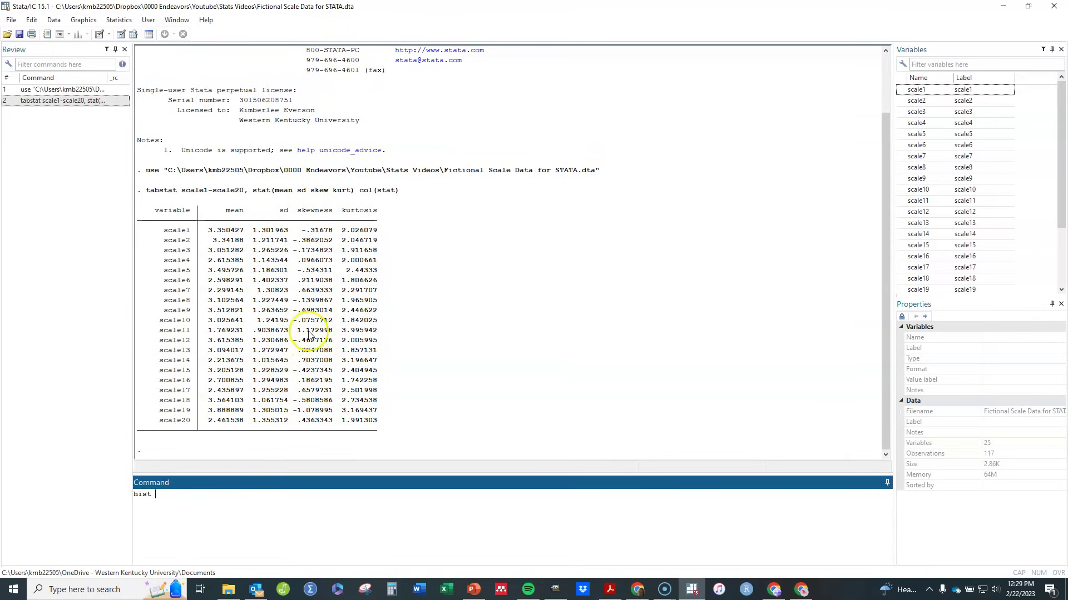
{"action": "left_click", "coordinate": [162, 493]}
{"action": "type", "text": "scale11"}
{"action": "key", "text": "Return"}
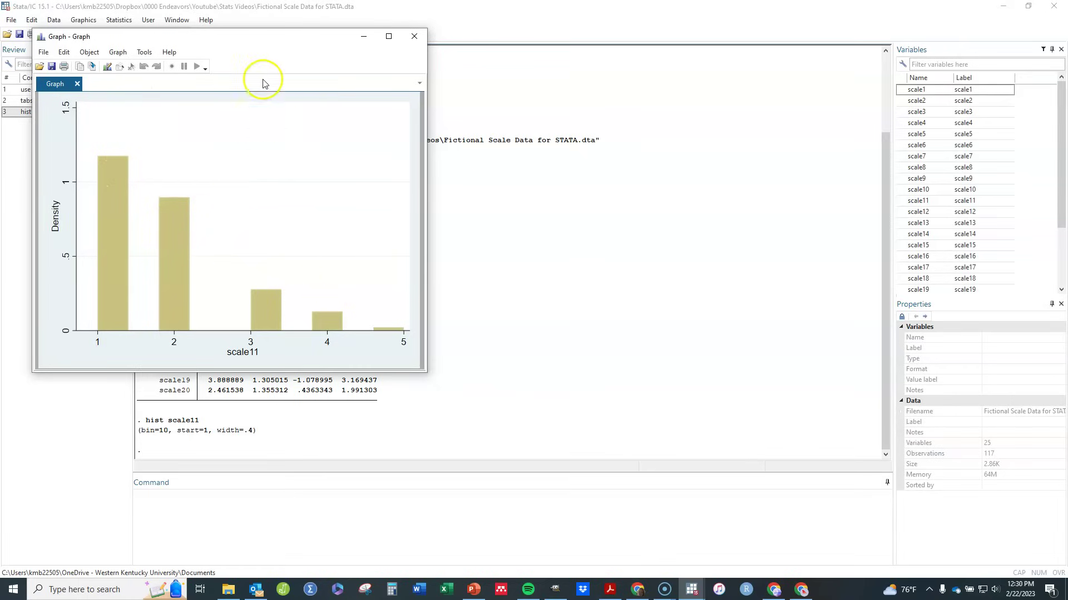
{"action": "left_click_drag", "start_coordinate": [293, 42], "coordinate": [541, 60]}
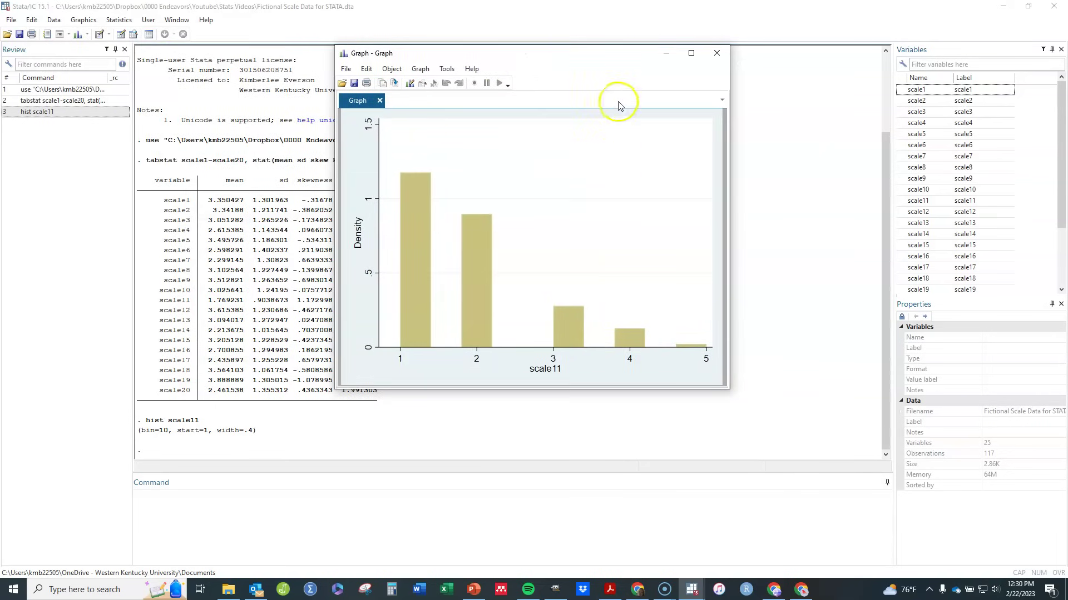
{"action": "left_click", "coordinate": [716, 52]}
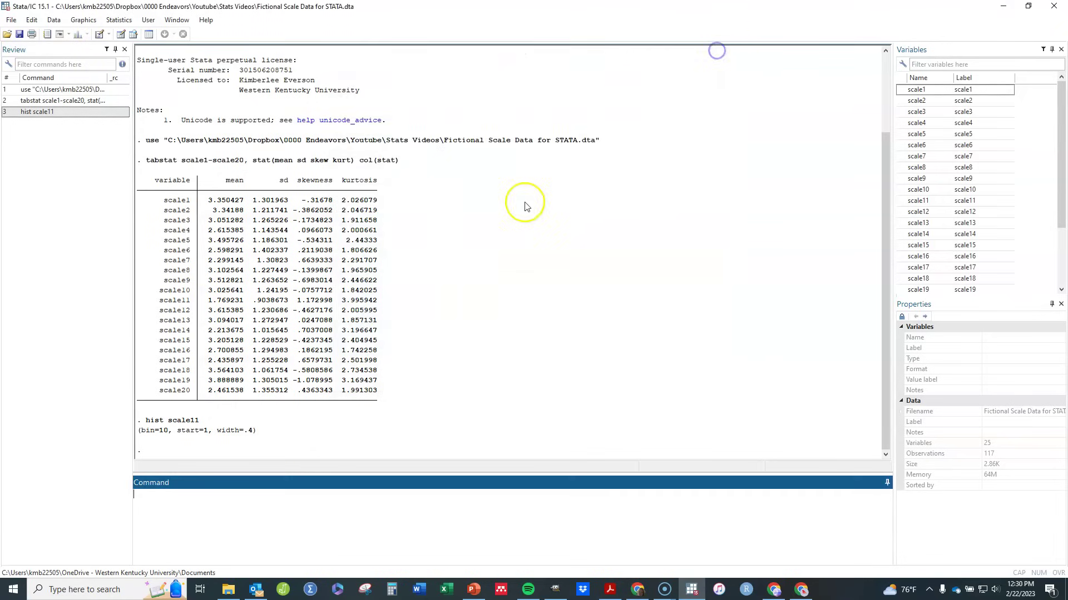
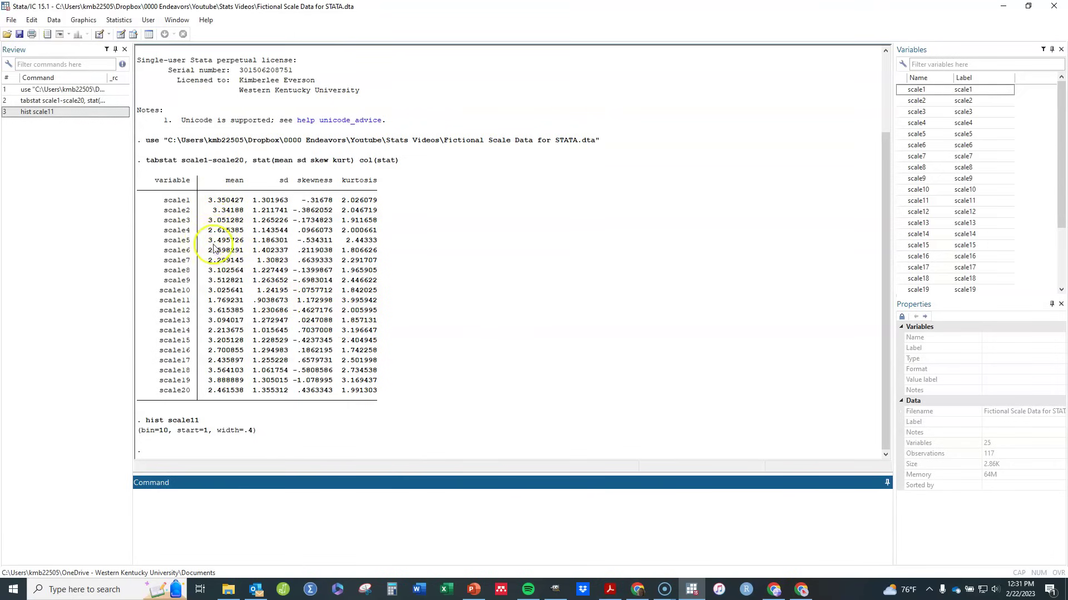
Produce the correlation matrix for scale1-scale20 with the cor command
{"action": "left_click", "coordinate": [200, 511]}
{"action": "type", "text": "cor"}
{"action": "type", "text": " scale1-"}
{"action": "type", "text": "scal"}
{"action": "key", "text": "BackSpace"}
{"action": "key", "text": "BackSpace"}
{"action": "key", "text": "BackSpace"}
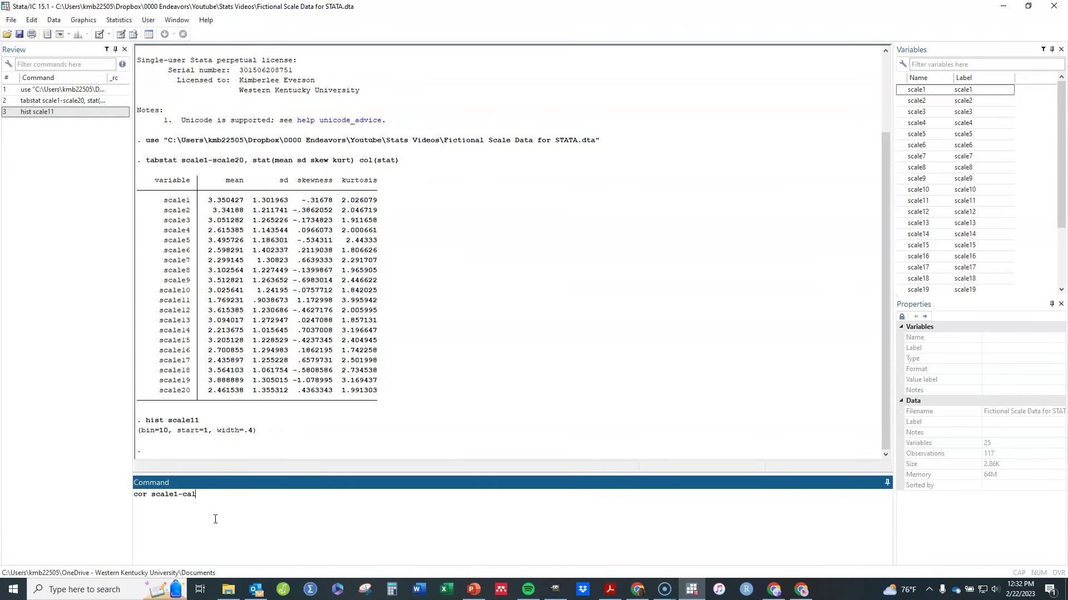
{"action": "type", "text": "cal"}
{"action": "key", "text": "BackSpace"}
{"action": "type", "text": "le20"}
{"action": "key", "text": "Return"}
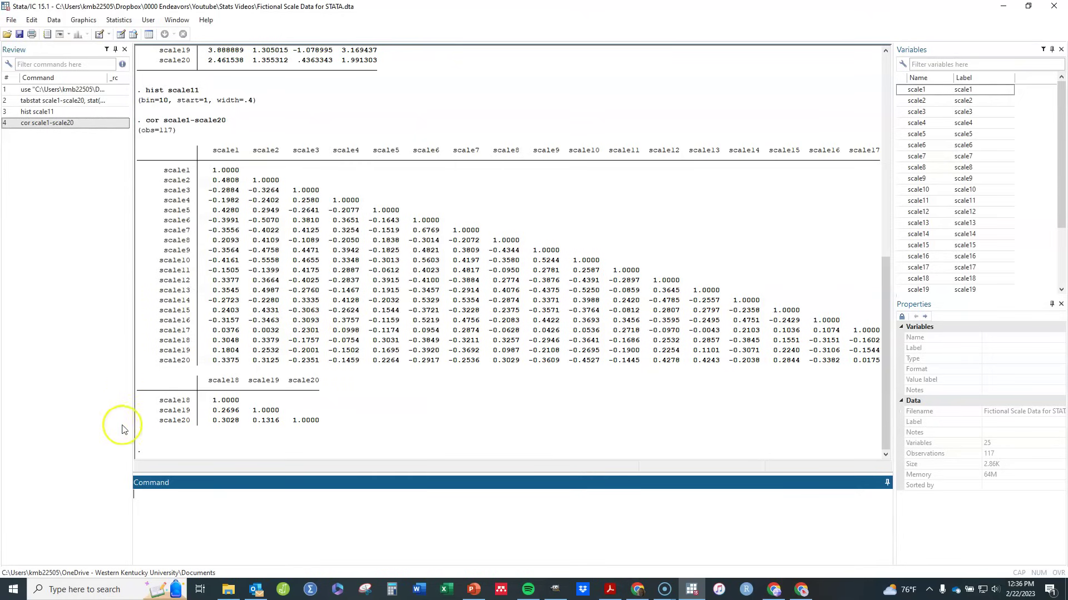
Run a factor analysis on scale1-scale20 using the principal-component factors option, pcf
{"action": "left_click", "coordinate": [167, 503]}
{"action": "type", "text": "factor"}
{"action": "type", "text": "scale1-scale20"}
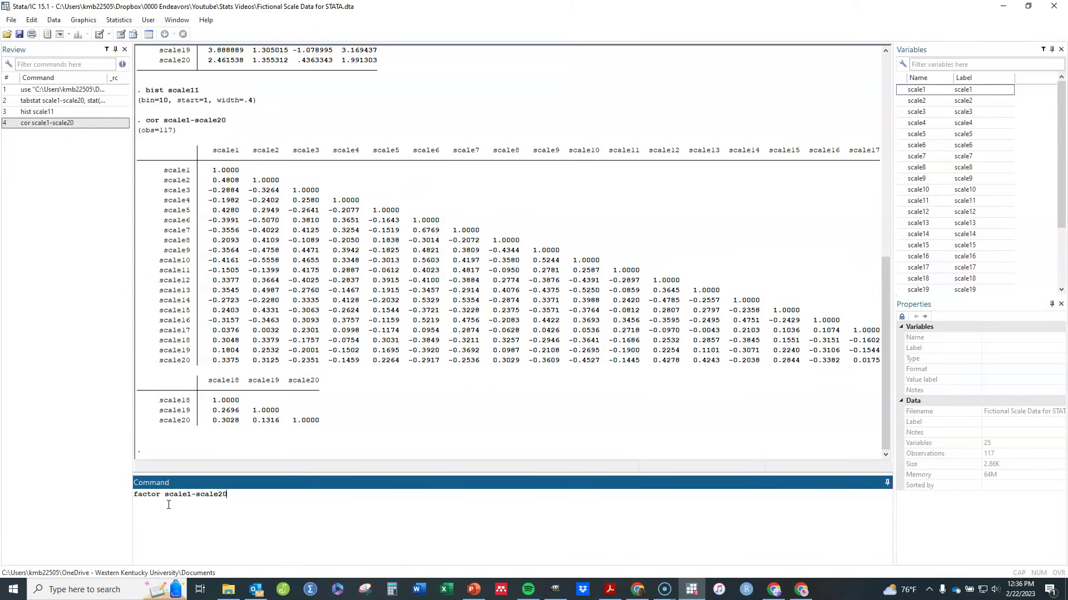
{"action": "type", "text": ", pcf"}
{"action": "key", "text": "Return"}
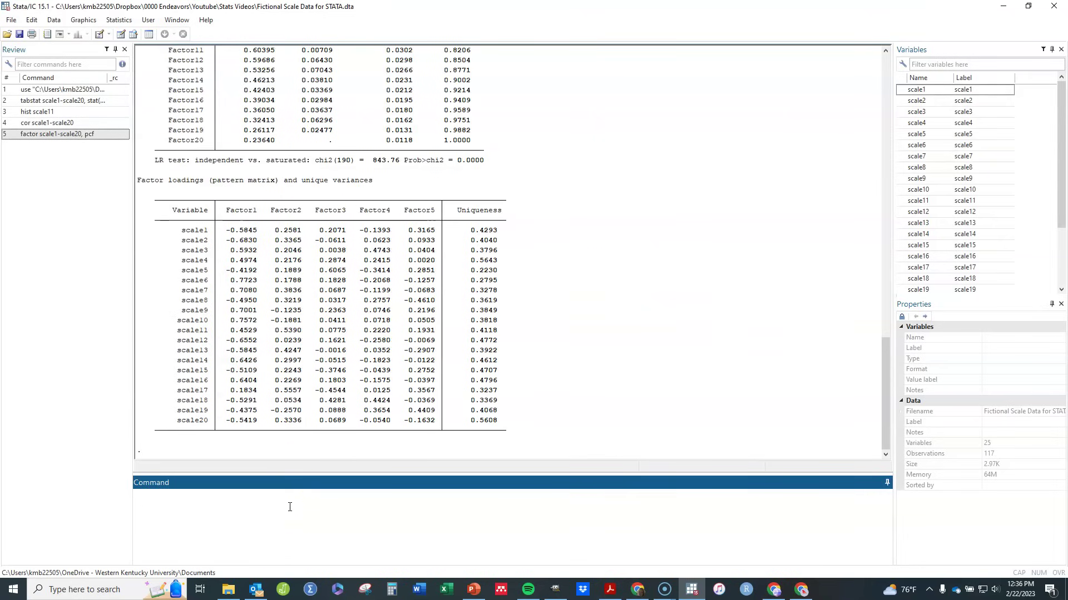
Review the eigenvalue table, plot the eigenvalues with the scree command, and close the graph
{"action": "left_click_drag", "start_coordinate": [886, 353], "coordinate": [883, 303]}
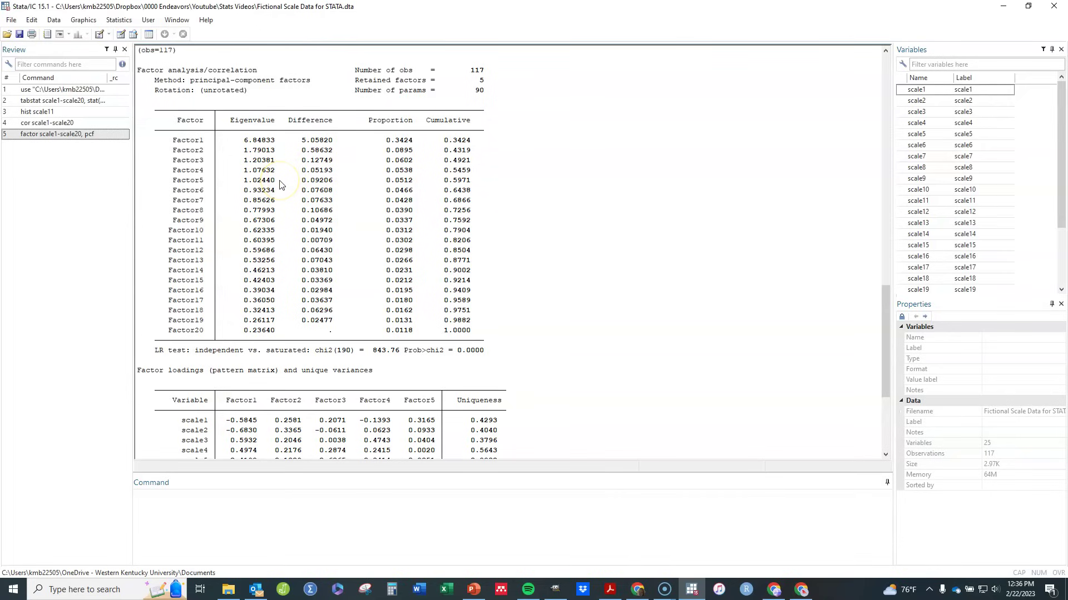
{"action": "left_click", "coordinate": [248, 525]}
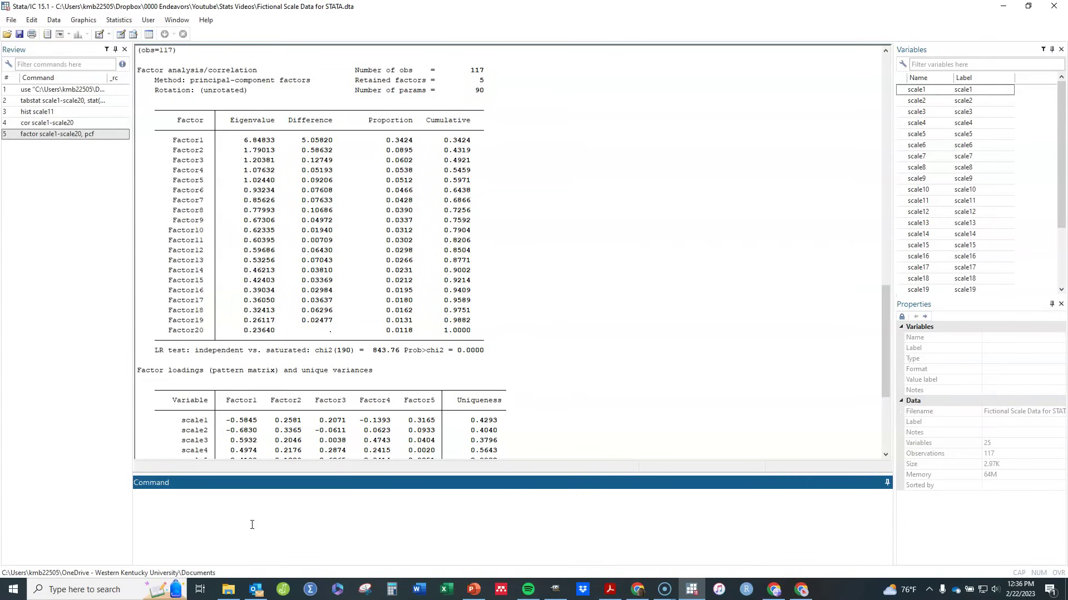
{"action": "type", "text": "scree"}
{"action": "key", "text": "Return"}
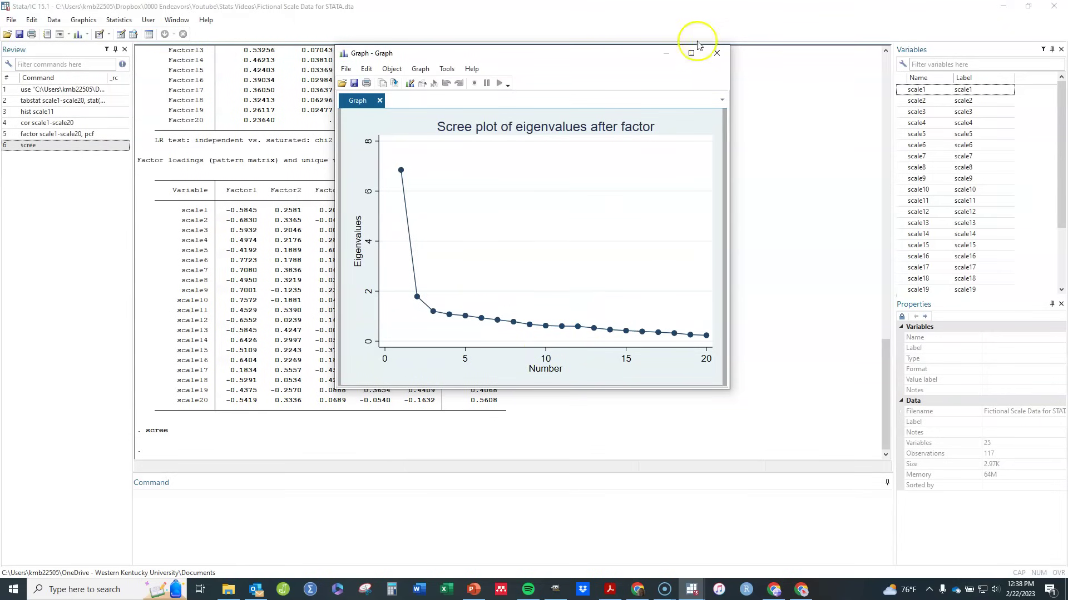
{"action": "left_click", "coordinate": [716, 53]}
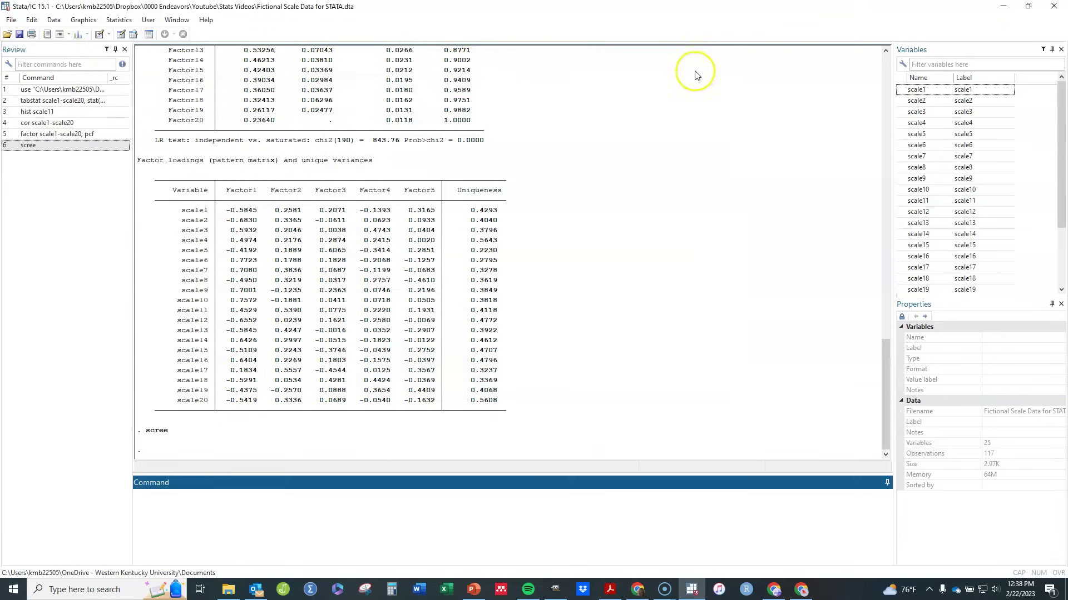
Run a maximum-likelihood factor analysis on scale1-scale20 limited to two factors, with the options ml fa(2)
{"action": "left_click", "coordinate": [169, 510]}
{"action": "left_click", "coordinate": [173, 513]}
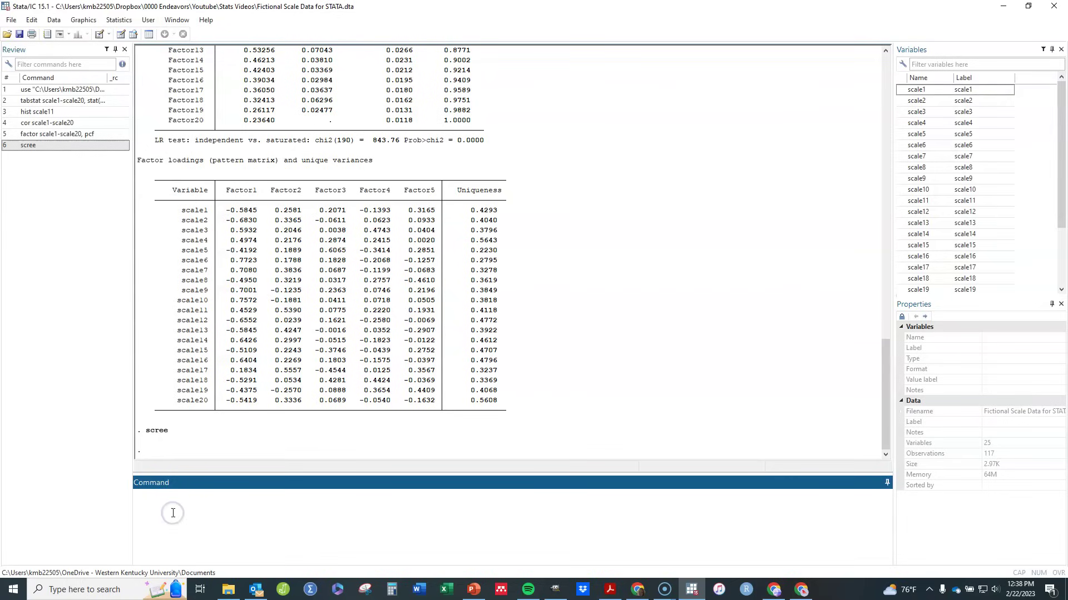
{"action": "type", "text": "factor"}
{"action": "type", "text": "scale1-scale20, ml"}
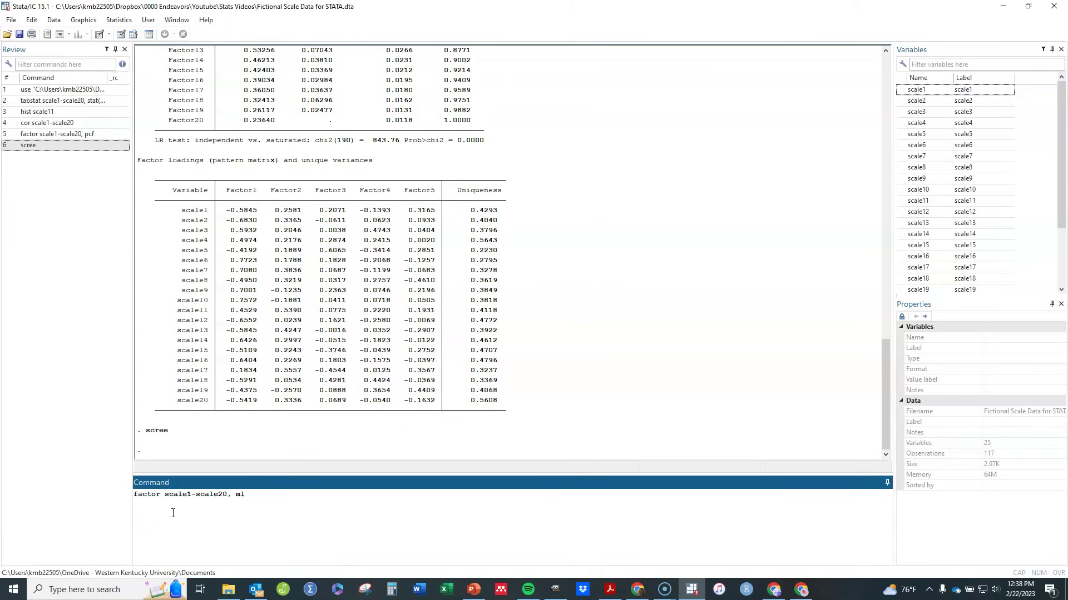
{"action": "type", "text": "fa(2)"}
{"action": "key", "text": "Return"}
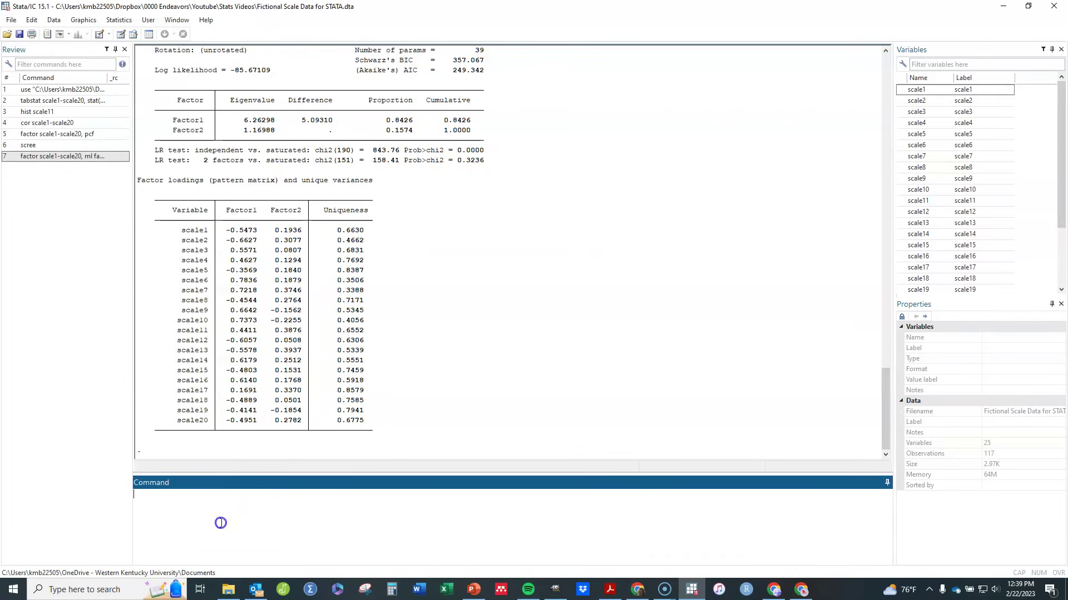
Rotate the two-factor solution obliquely with the command rotate, promax
{"action": "type", "text": "rotate"}
{"action": "type", "text": "varimax"}
{"action": "key", "text": "BackSpace"}
{"action": "key", "text": "BackSpace"}
{"action": "key", "text": "BackSpace"}
{"action": "key", "text": "BackSpace"}
{"action": "key", "text": "BackSpace"}
{"action": "key", "text": "BackSpace"}
{"action": "key", "text": "BackSpace"}
{"action": "type", "text": "promzx"}
{"action": "key", "text": "Return"}
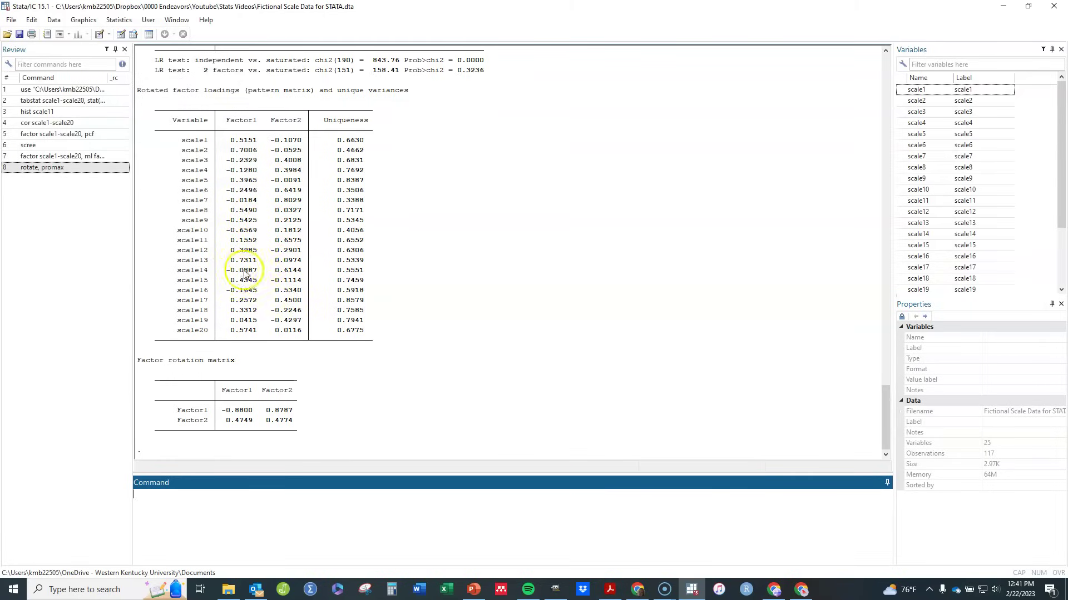
Rerun the promax rotation with bl(.32) so that loadings below .32 are left blank
{"action": "left_click", "coordinate": [45, 168]}
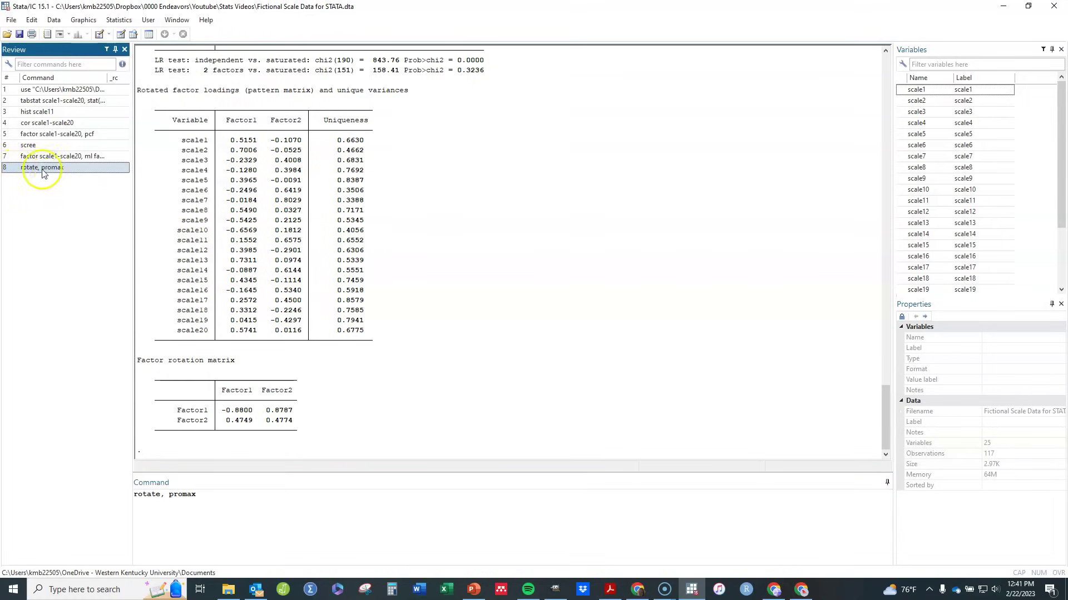
{"action": "left_click", "coordinate": [246, 503]}
{"action": "type", "text": "bl"}
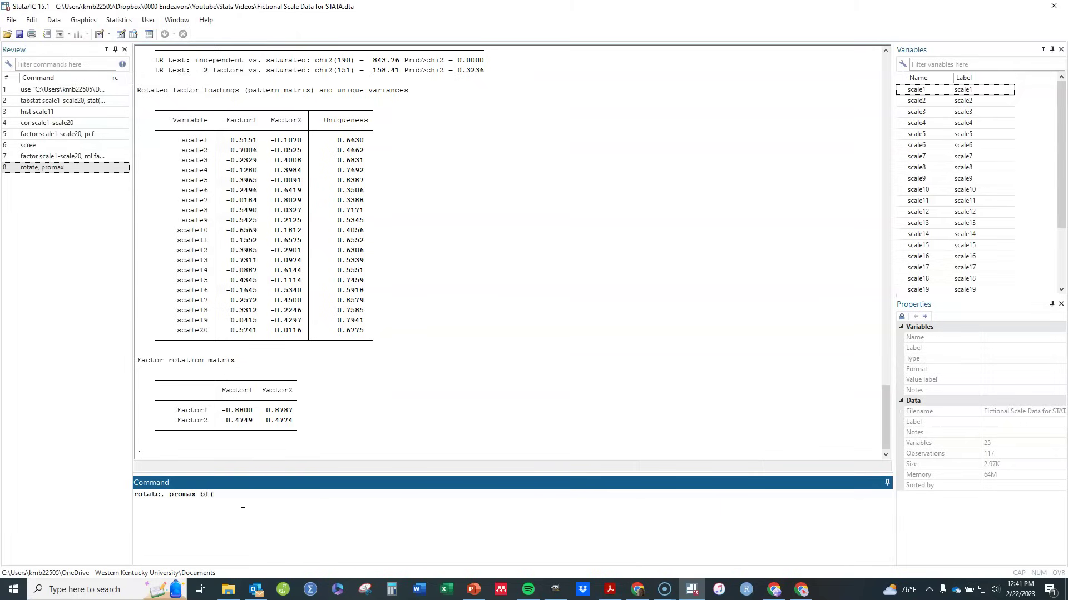
{"action": "type", "text": "(.32"}
{"action": "key", "text": "Return"}
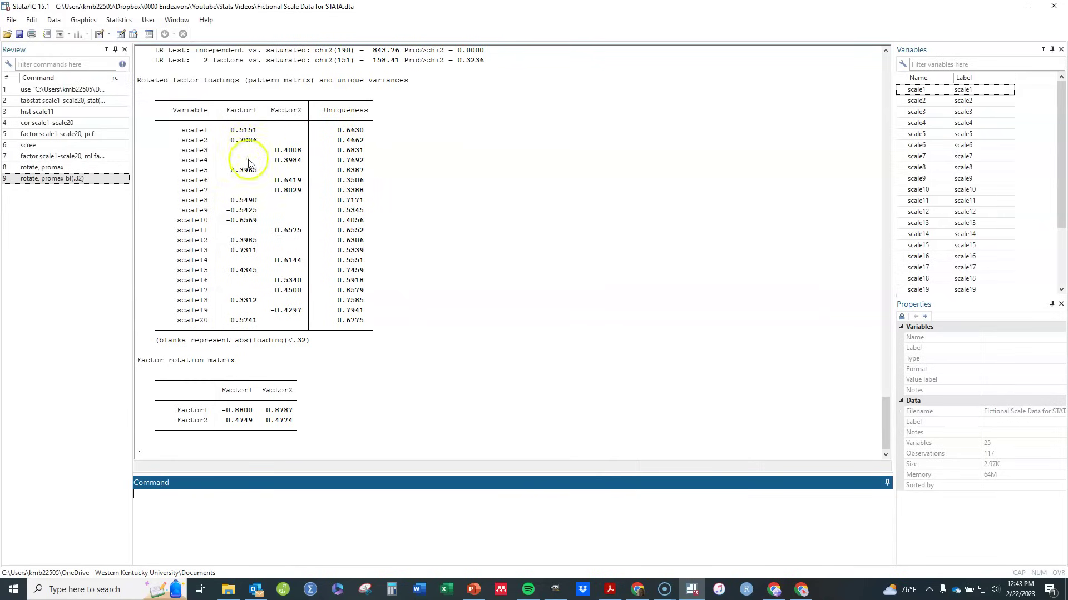
{"action": "left_click", "coordinate": [249, 249]}
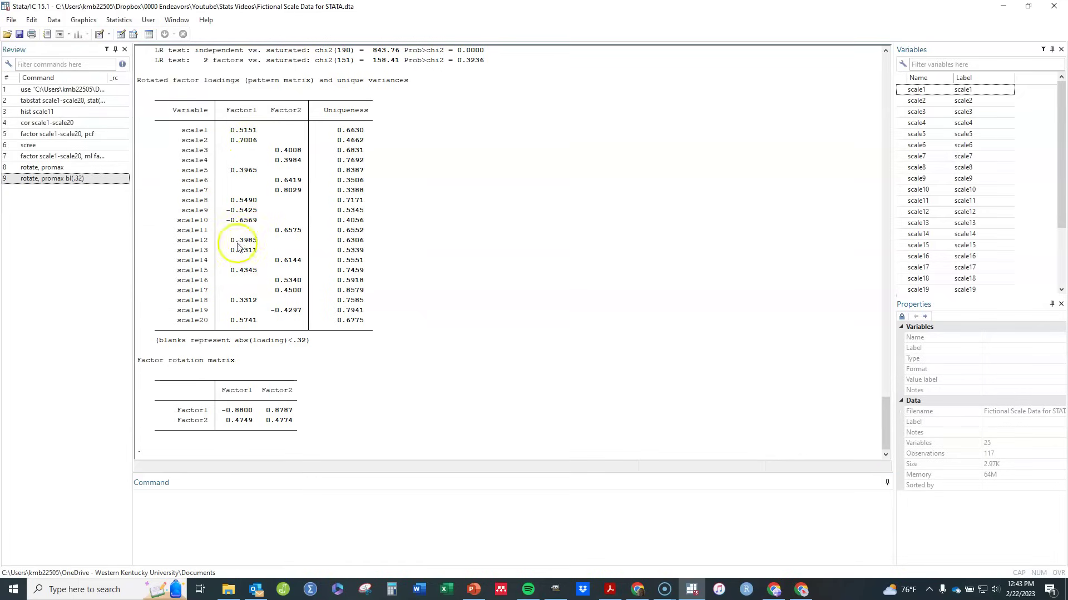
{"action": "left_click", "coordinate": [245, 144]}
{"action": "left_click", "coordinate": [246, 251]}
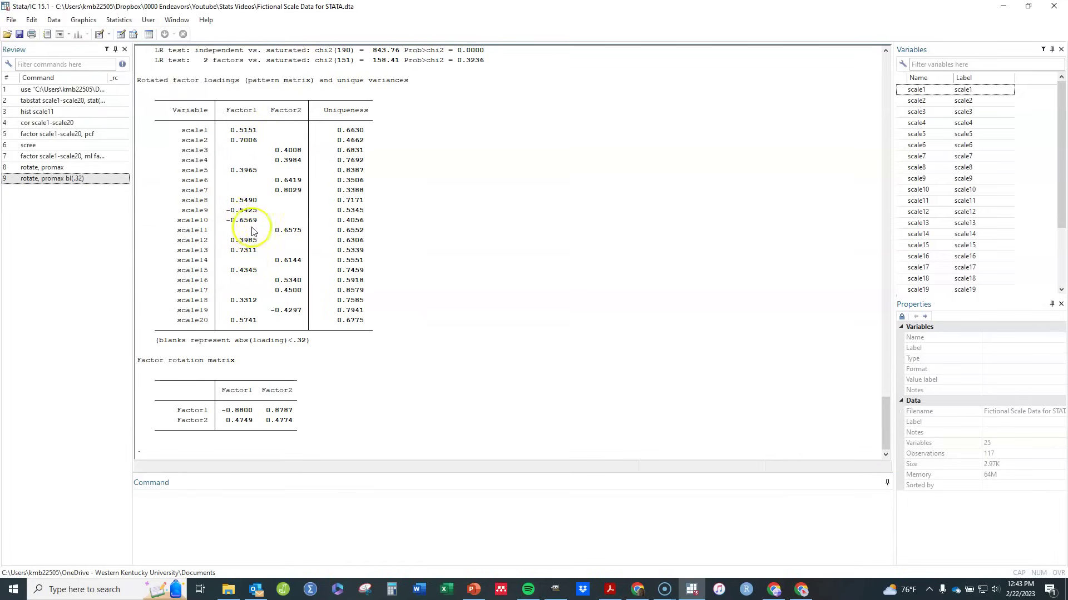